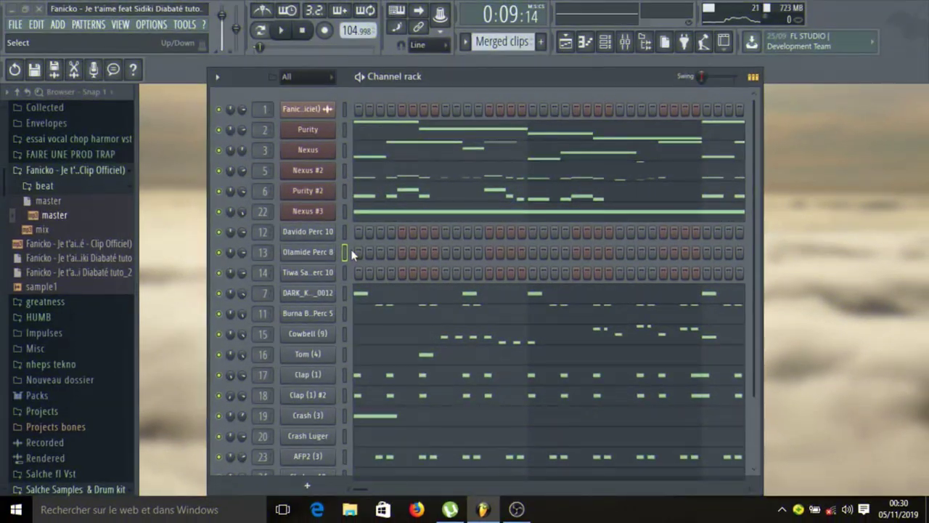
Play the Purity part and the soloed Nexus #2 part in the piano roll
left_click(322, 212)
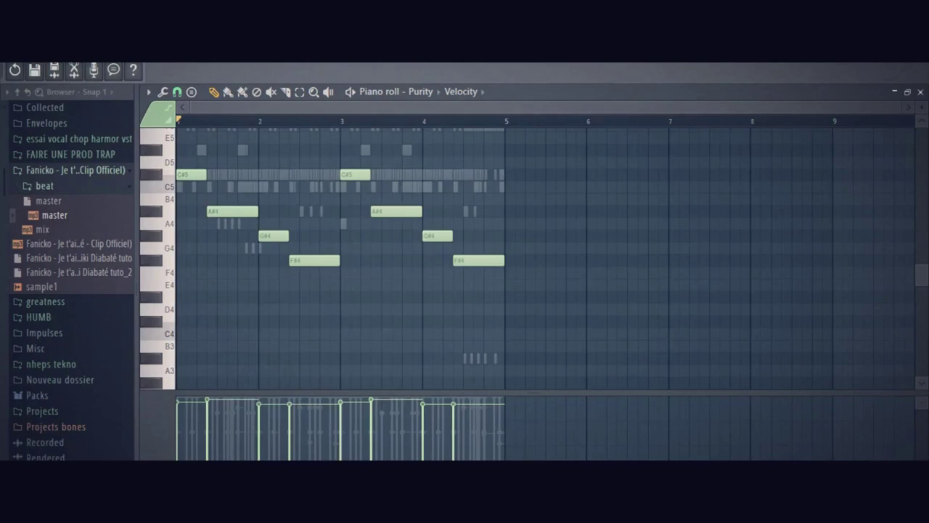
left_click(280, 30)
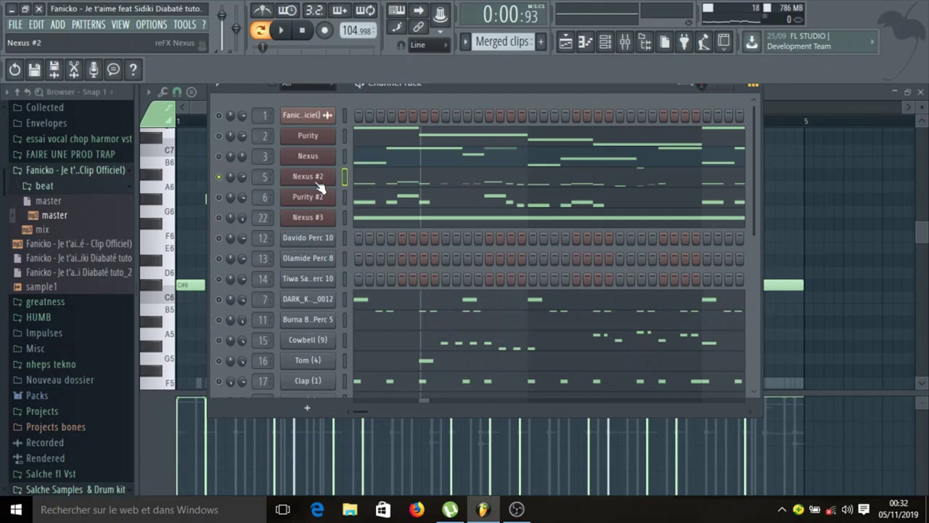
left_click(390, 186)
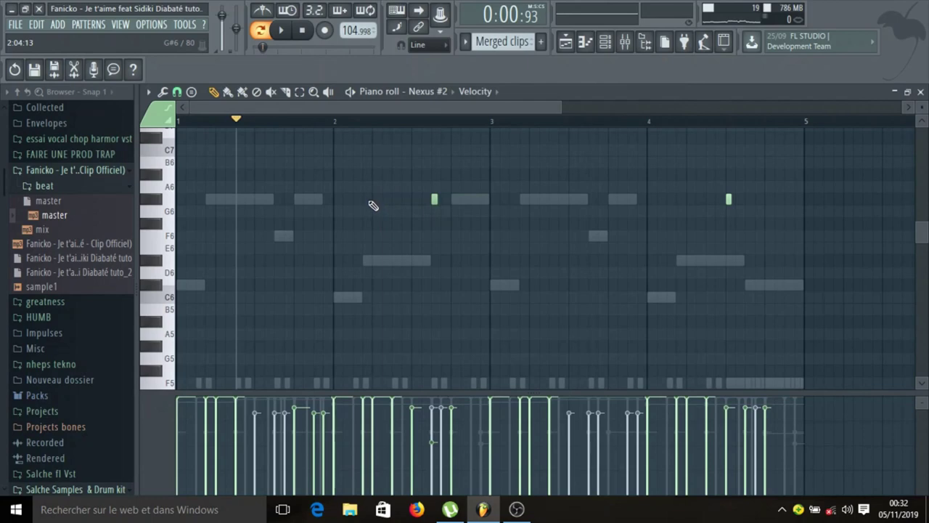
scroll(374, 205, "down", 5)
left_click(286, 34)
left_click(284, 33)
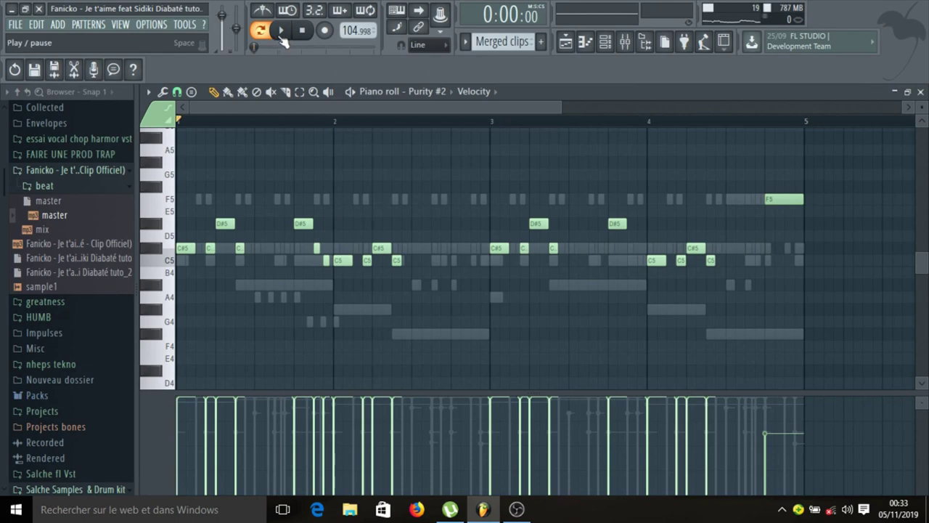
Play the Purity #2 part and display its Channel pitch events beneath the notes in the piano roll
left_click(282, 33)
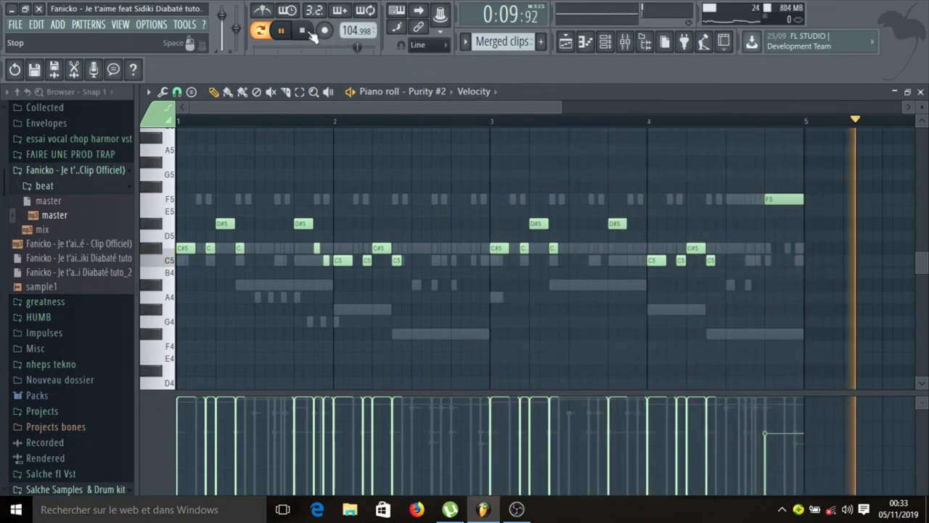
left_click(302, 30)
left_click(473, 91)
left_click(548, 109)
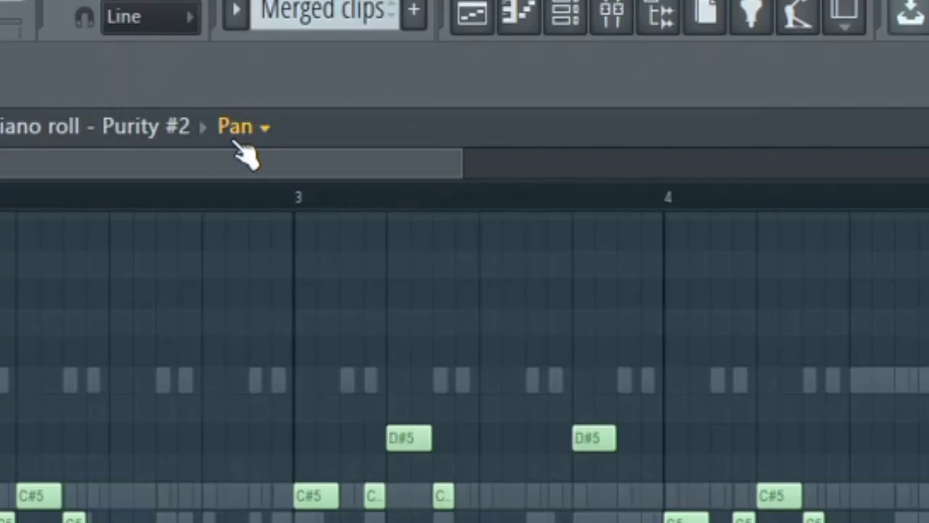
left_click(465, 94)
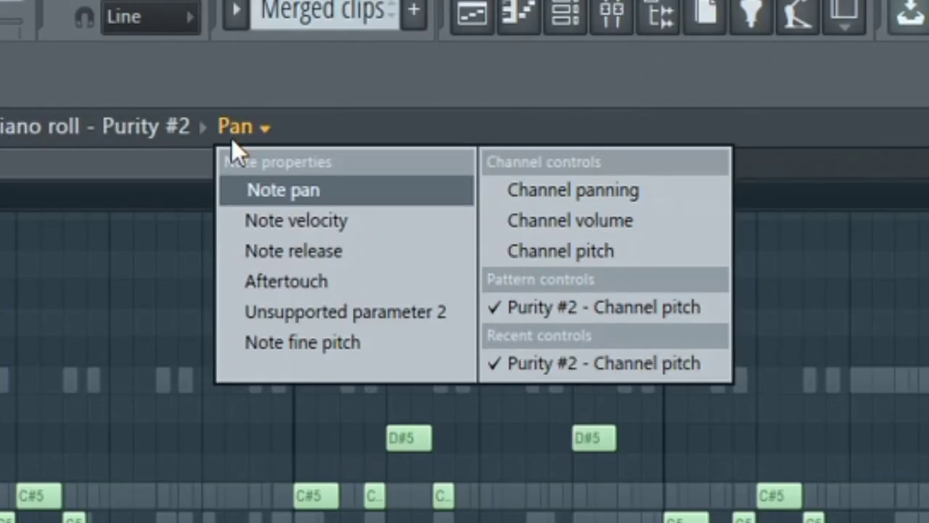
left_click(597, 251)
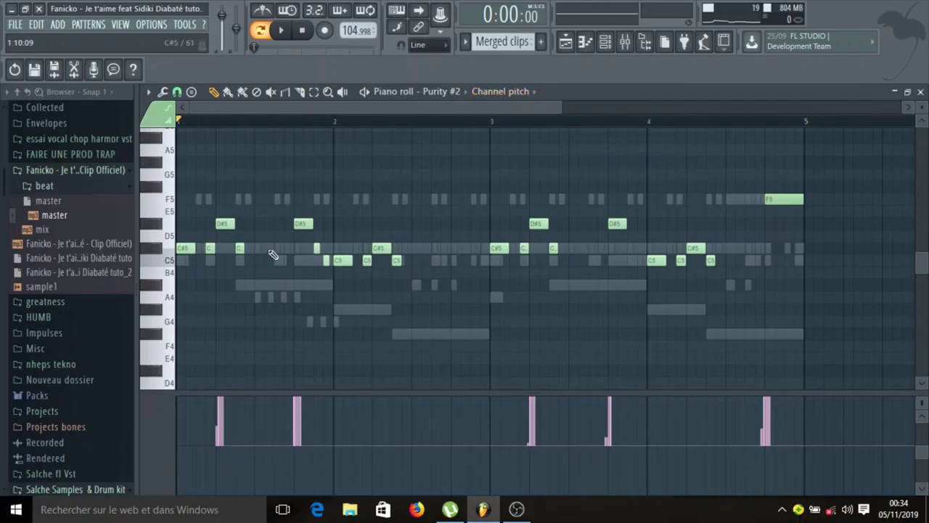
Play the Nexus #3 part in the piano roll and return to the Channel rack
left_click(281, 30)
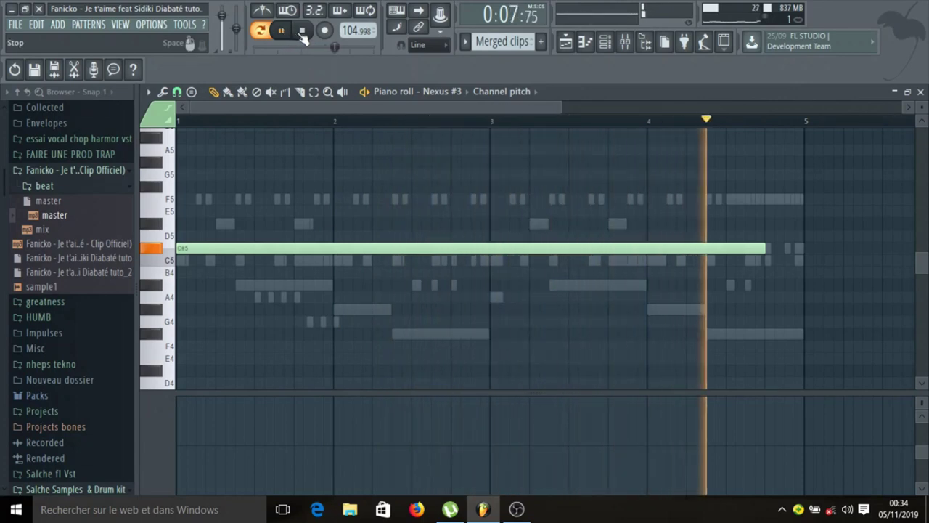
left_click(303, 32)
key("F6")
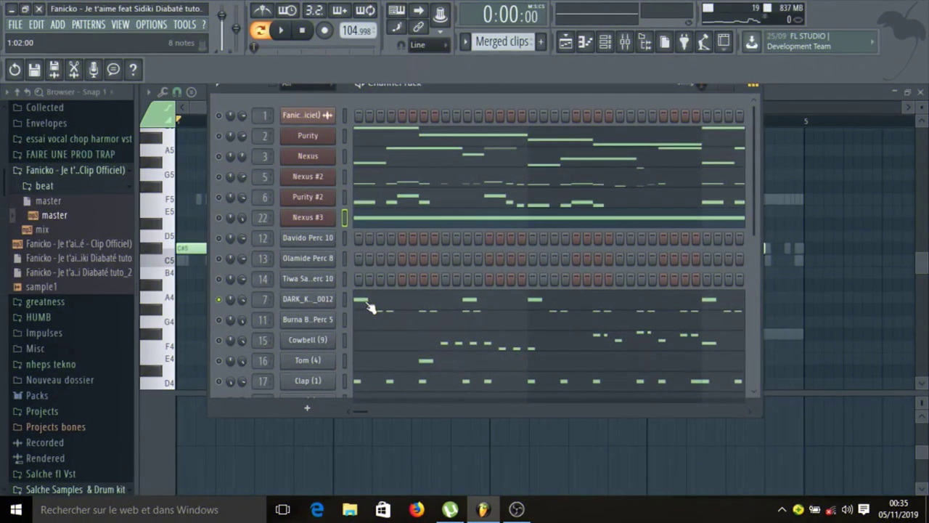
Inspect the DARK_KICK_0012 channel's sampler settings and play its notes in the piano roll
left_click(309, 300)
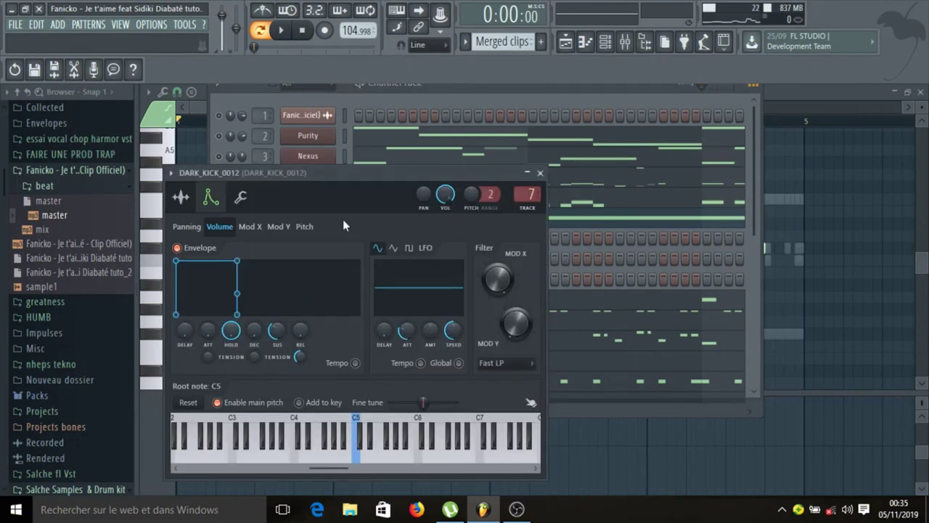
left_click(540, 174)
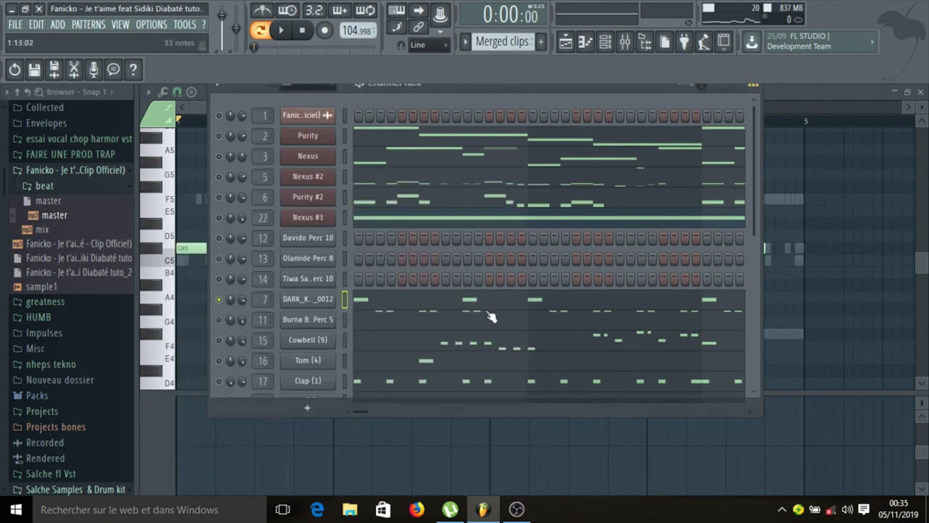
left_click(407, 308)
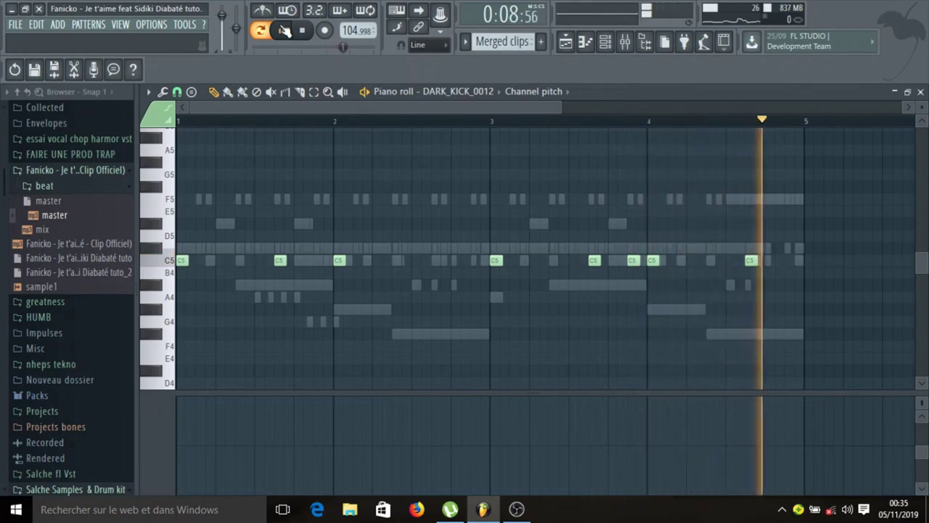
key("space")
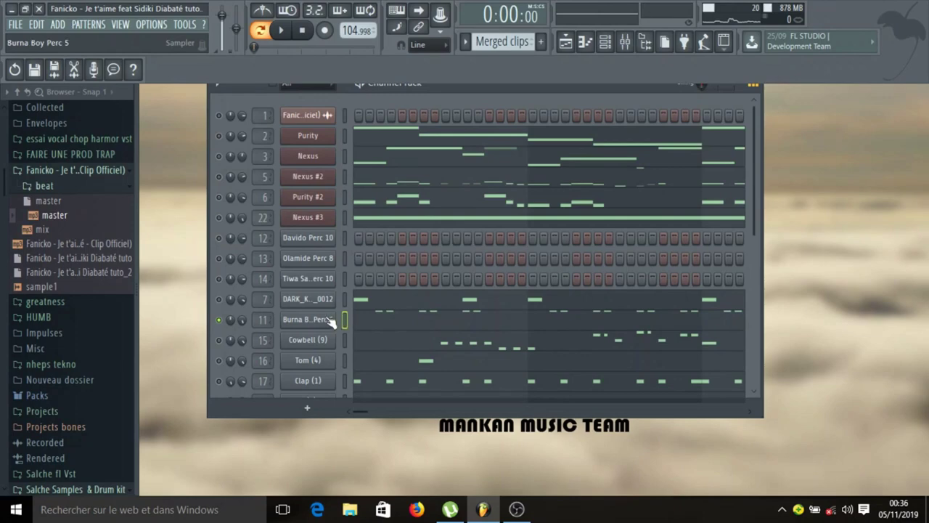
Inspect the Burna Boy Perc 5 channel's sampler settings and play its notes in the piano roll
left_click(329, 320)
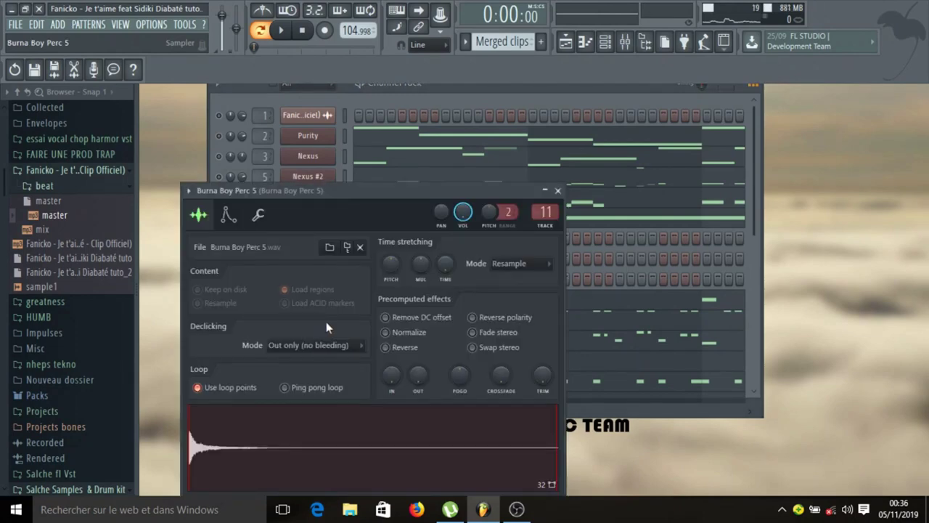
key("F7")
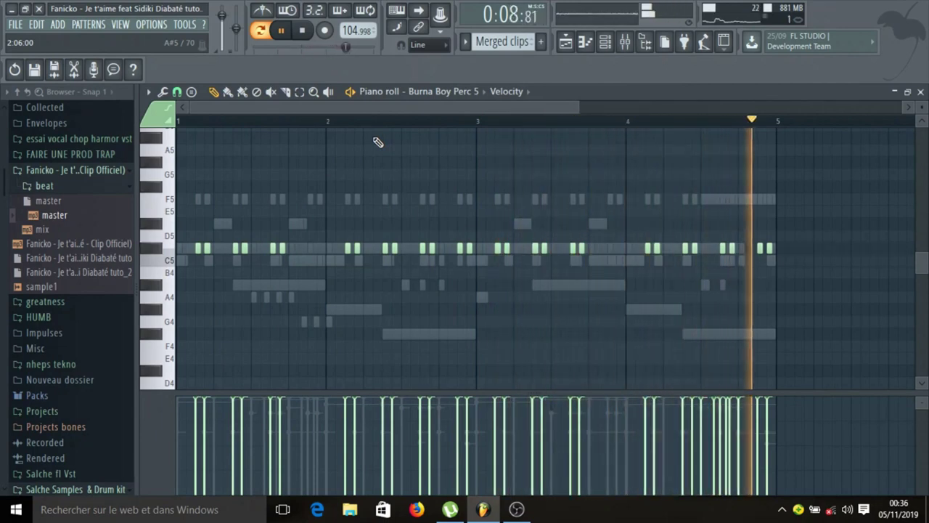
key("space")
left_click(605, 42)
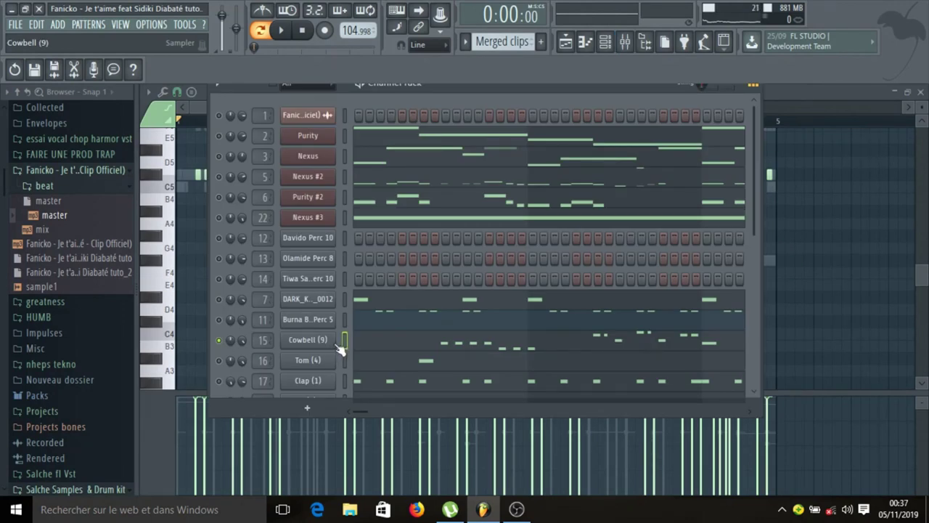
Open the Cowbell (9) pattern in the piano roll and play it
left_click(391, 349)
key("space")
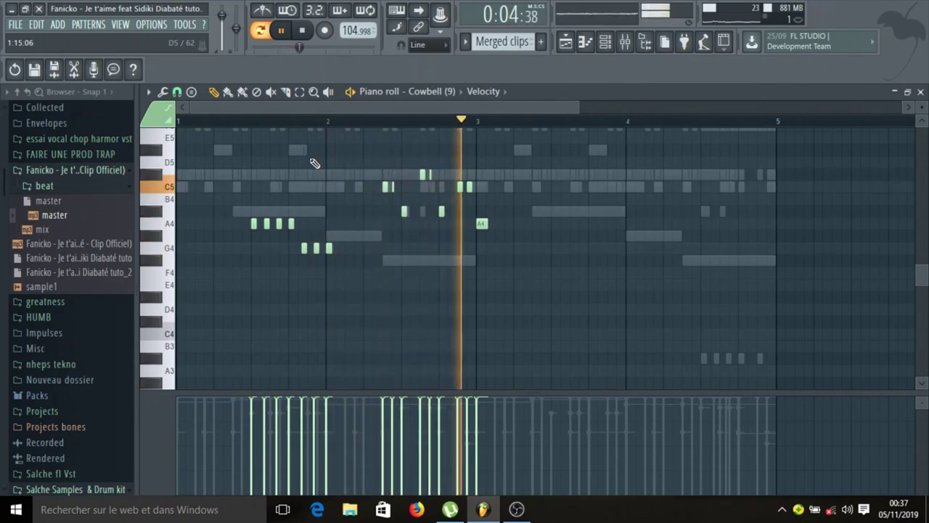
key("space")
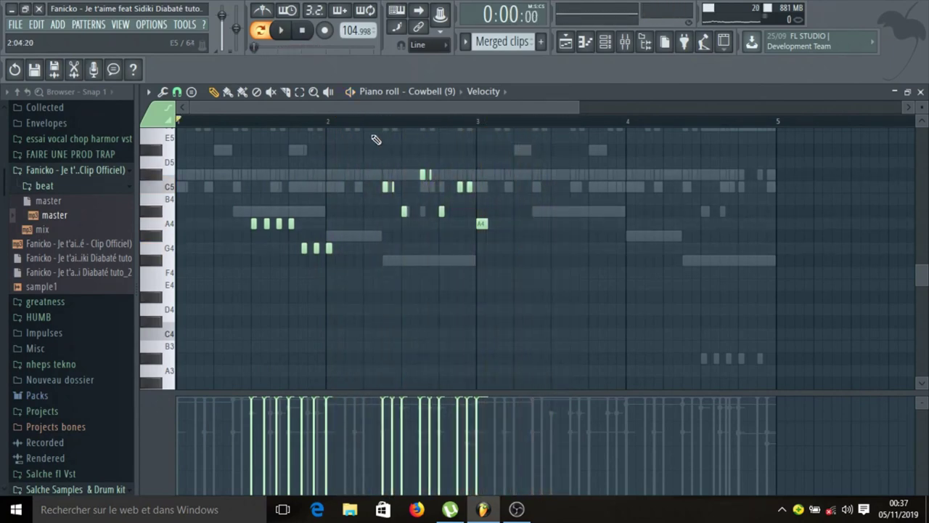
key("F7")
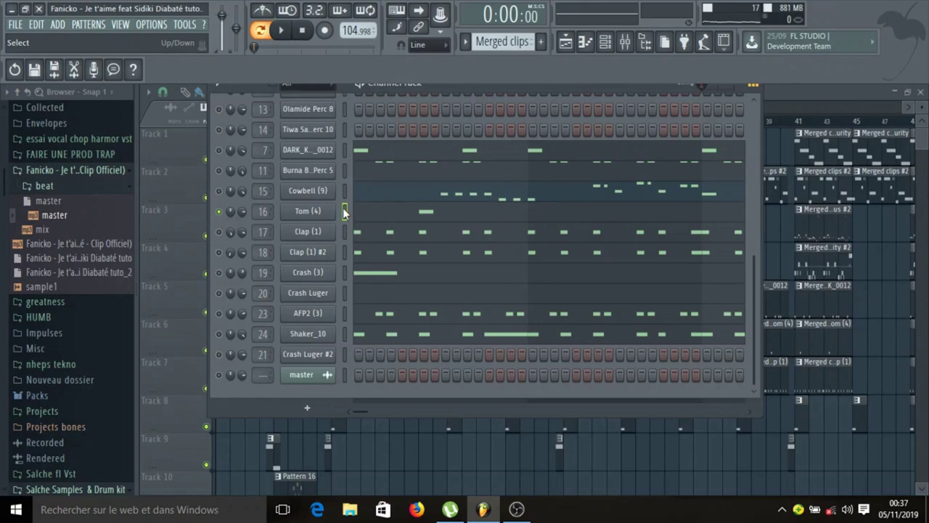
Open the Tom (4) pattern in the piano roll and play it
left_click(371, 210)
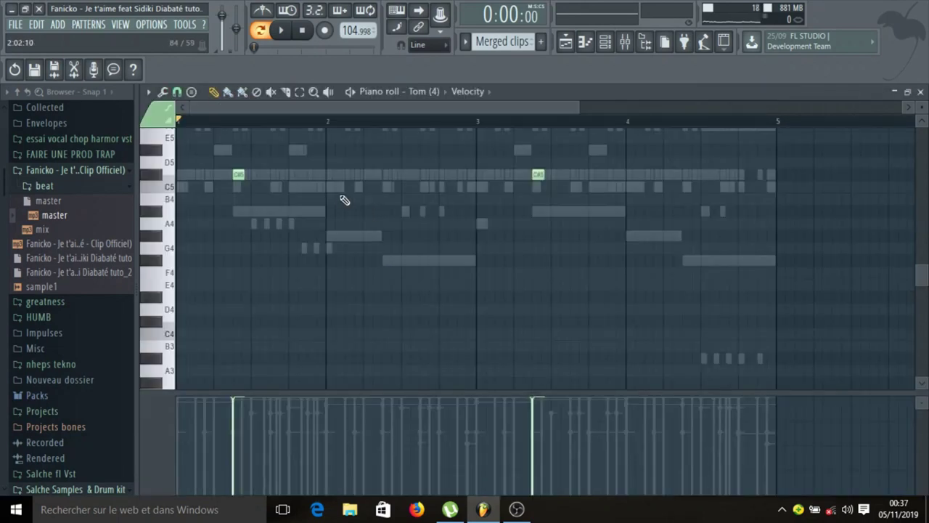
key("space")
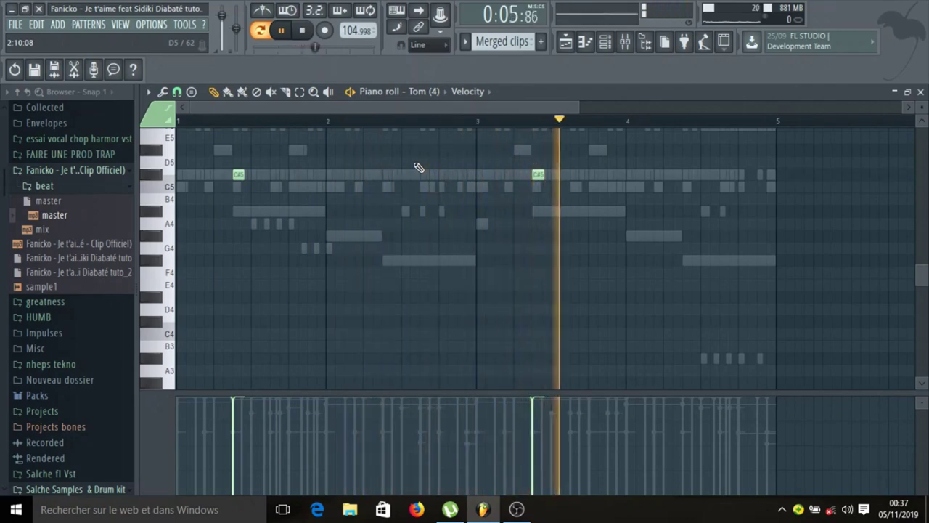
key("space")
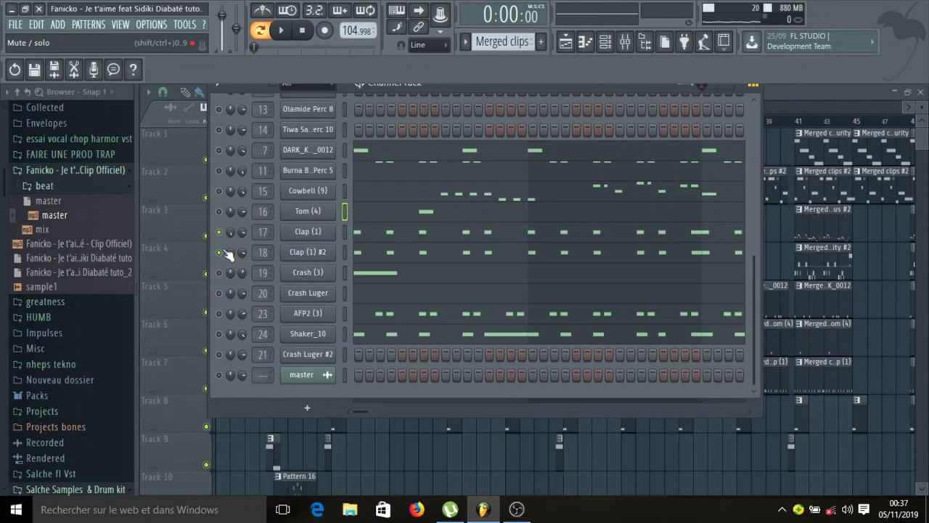
Play the two Clap (1) channels and review the Crash Luger note in the piano roll
key("F7")
key("space")
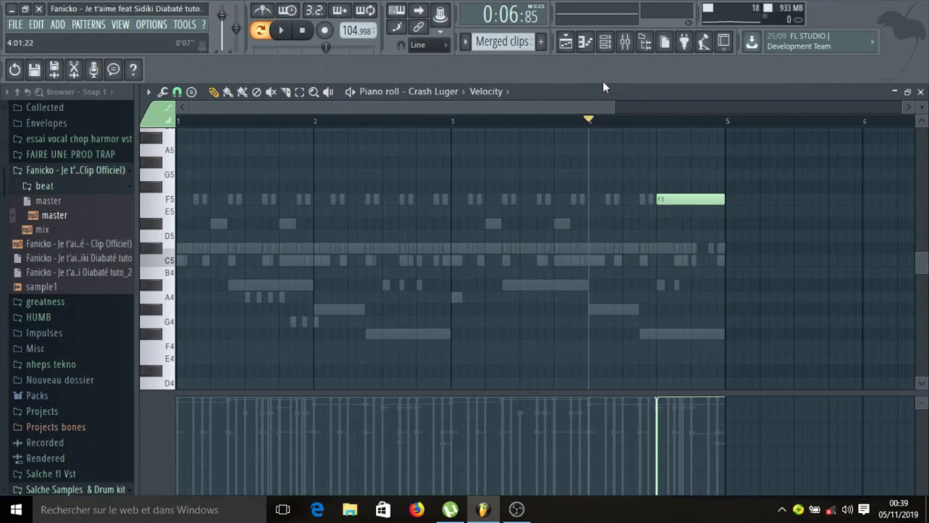
key("space")
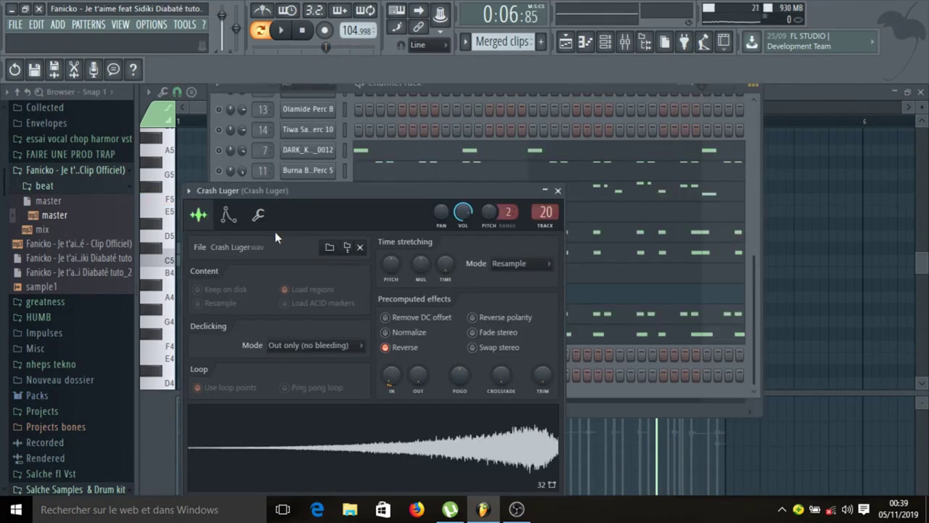
Play the Crash Luger sample with Reverse switched off and again with Reverse switched back on to compare them
left_click(397, 351)
key("space")
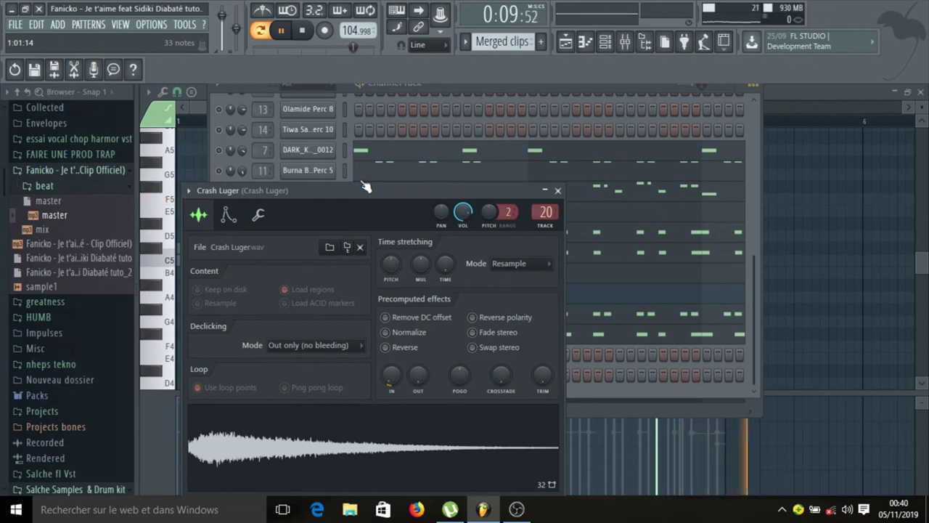
left_click(396, 351)
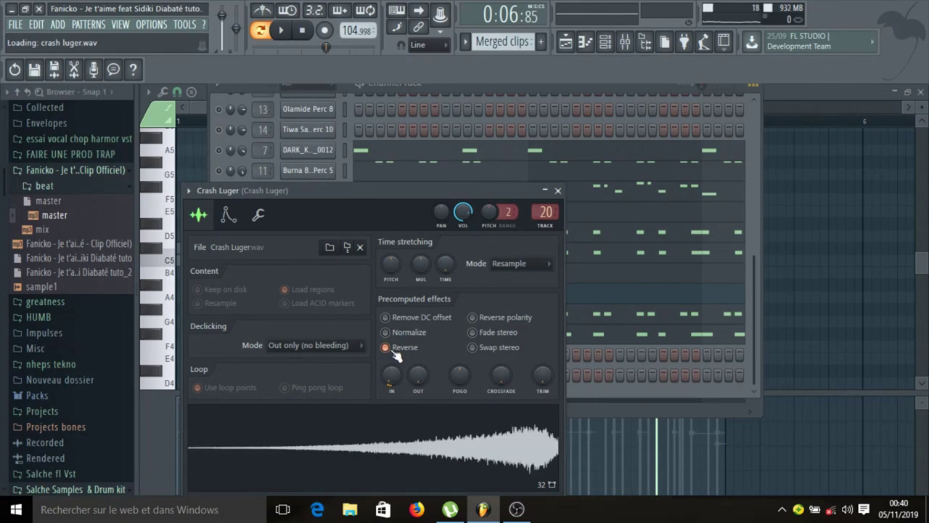
key("space")
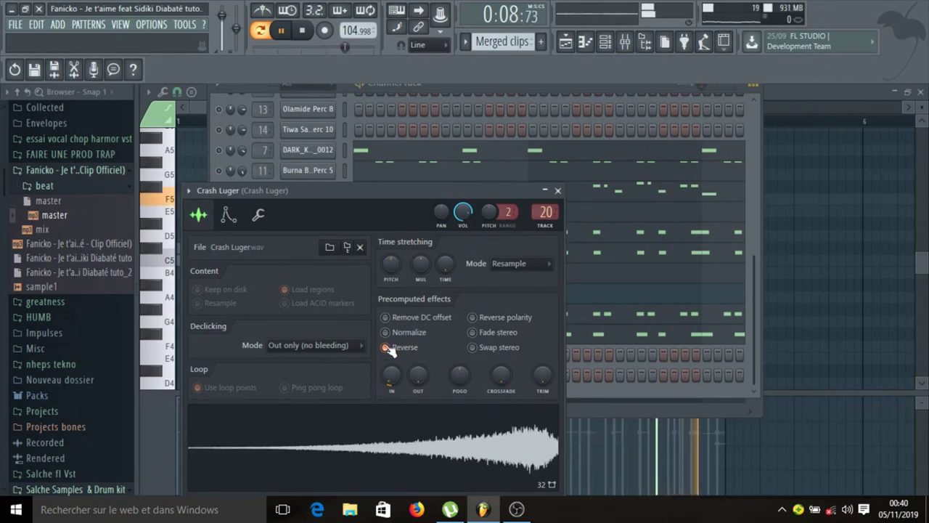
Play the AFP2 (3) part in the piano roll and return to the Channel rack
left_click(342, 315)
key("space")
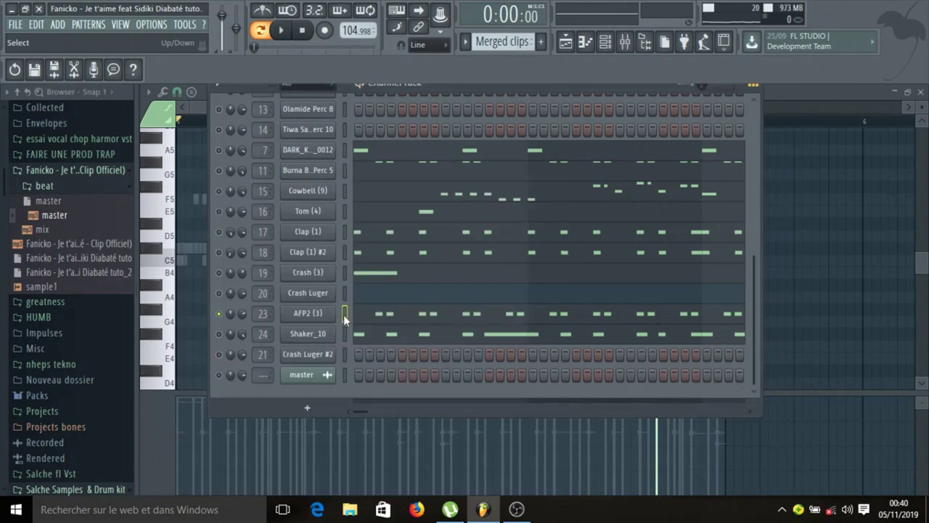
left_click(377, 318)
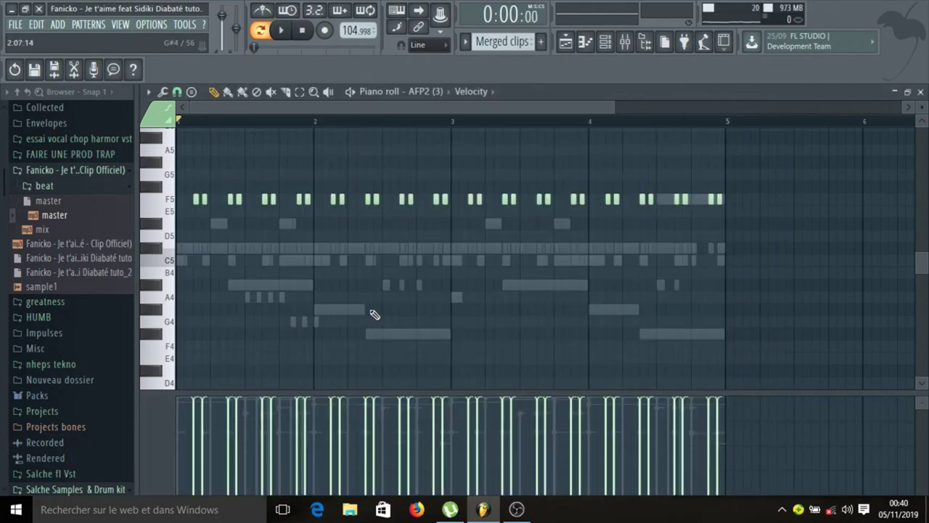
key("space")
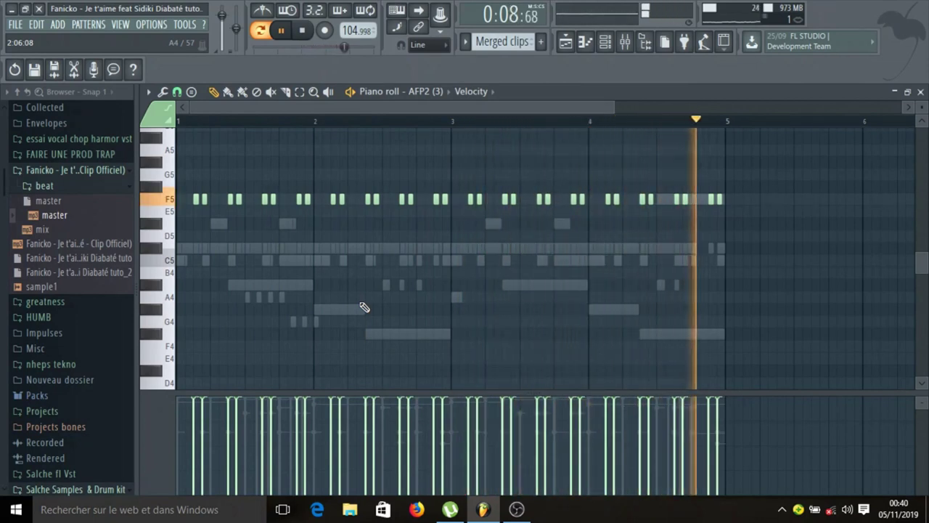
key("space")
left_click(605, 42)
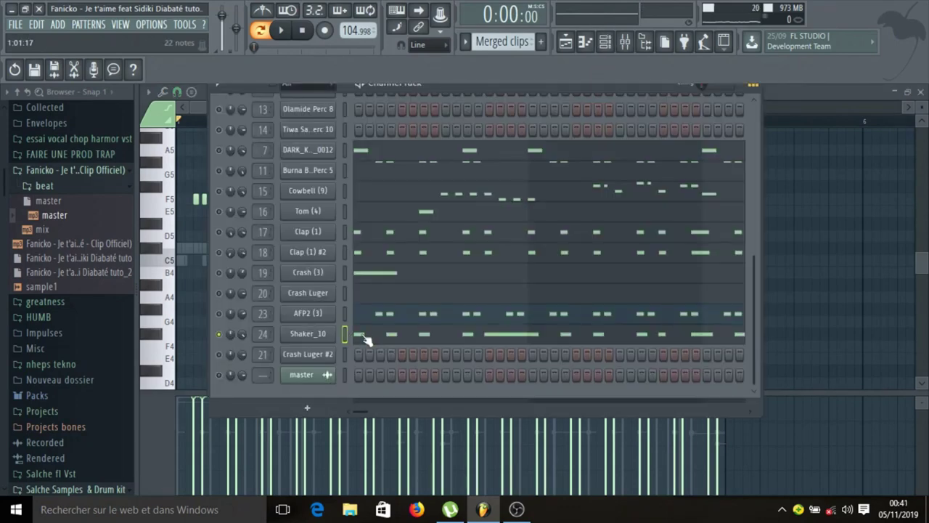
Play the Shaker_10 part in the piano roll and return to the Channel rack
left_click(367, 335)
key("space")
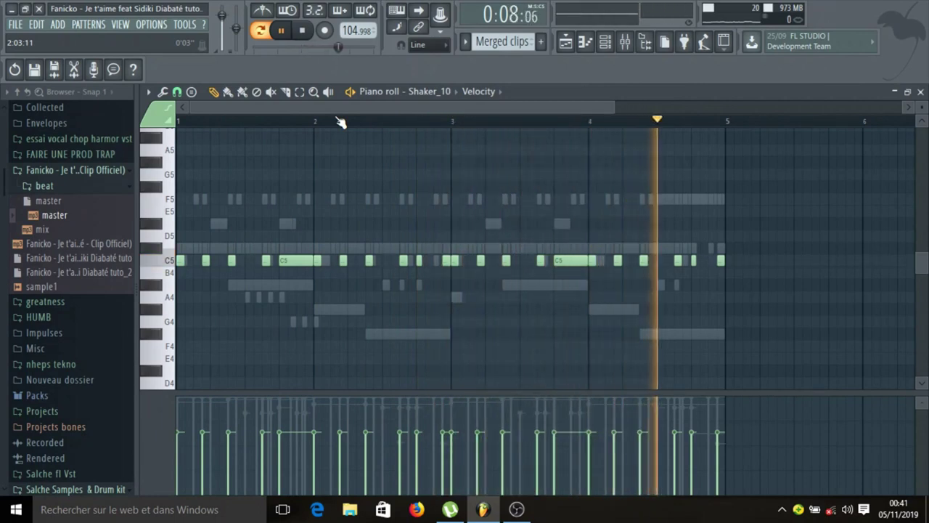
key("space")
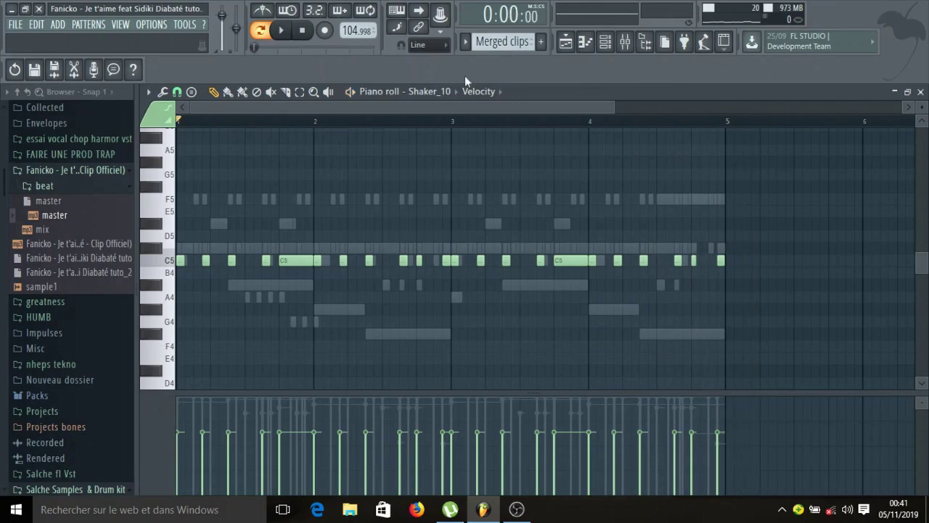
key("F6")
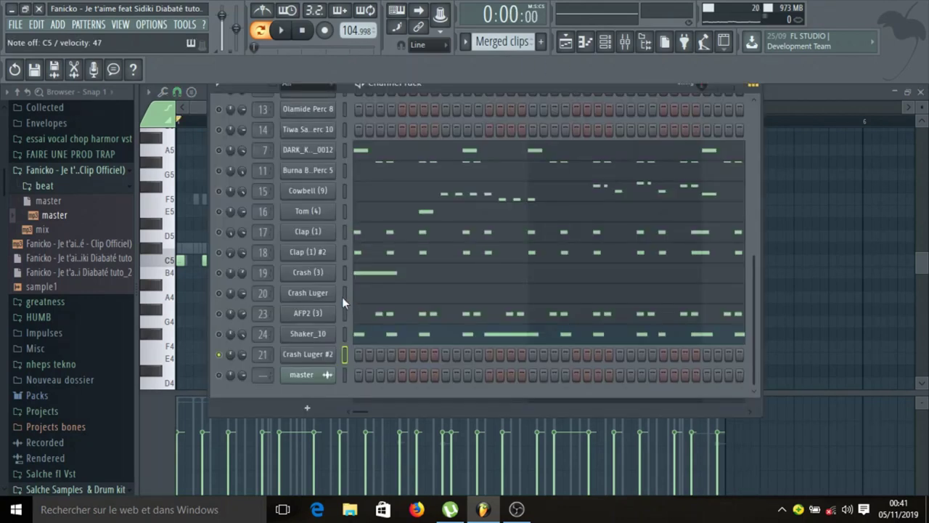
Inspect the Crash Luger #2 channel's sampler settings and open the Playlist to view the full arrangement
left_click(335, 357)
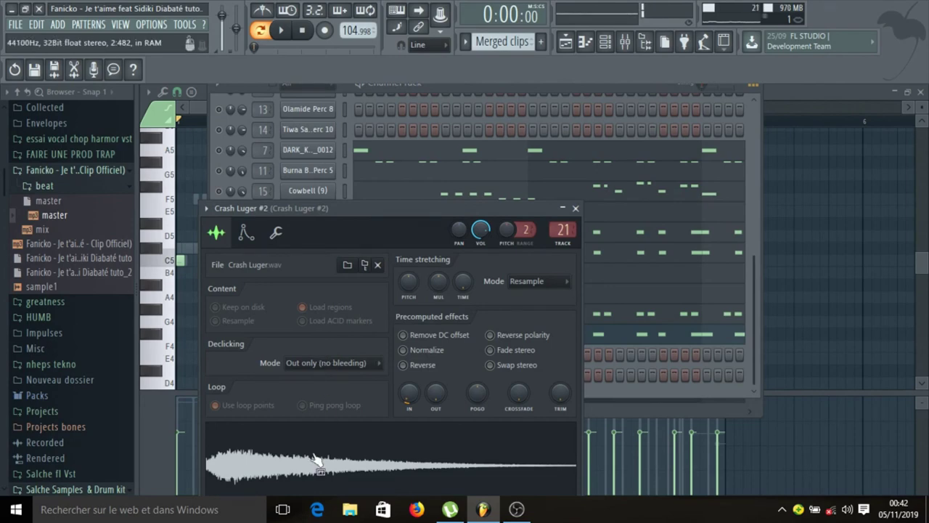
key("F5")
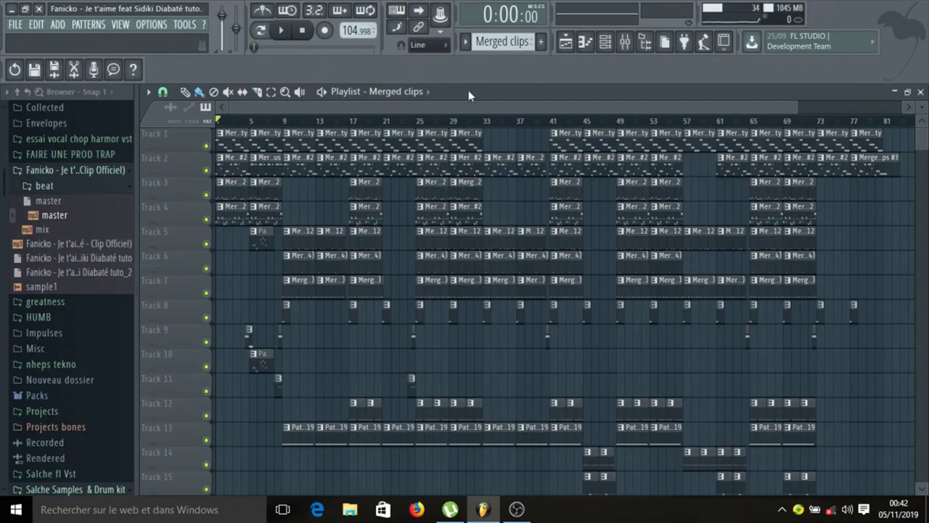